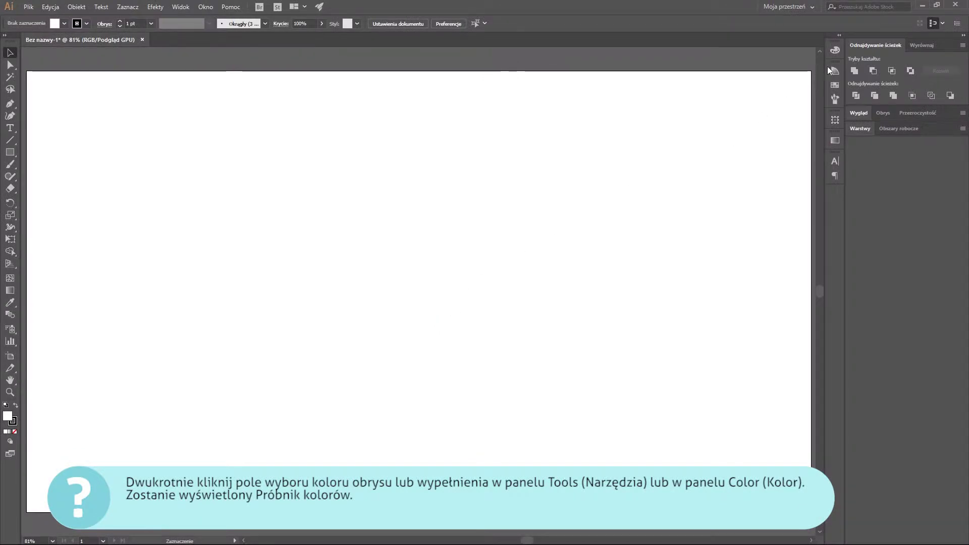
Briefly open the Color panel and fill Color Picker, then close both unchanged
{"action": "left_click", "coordinate": [835, 50]}
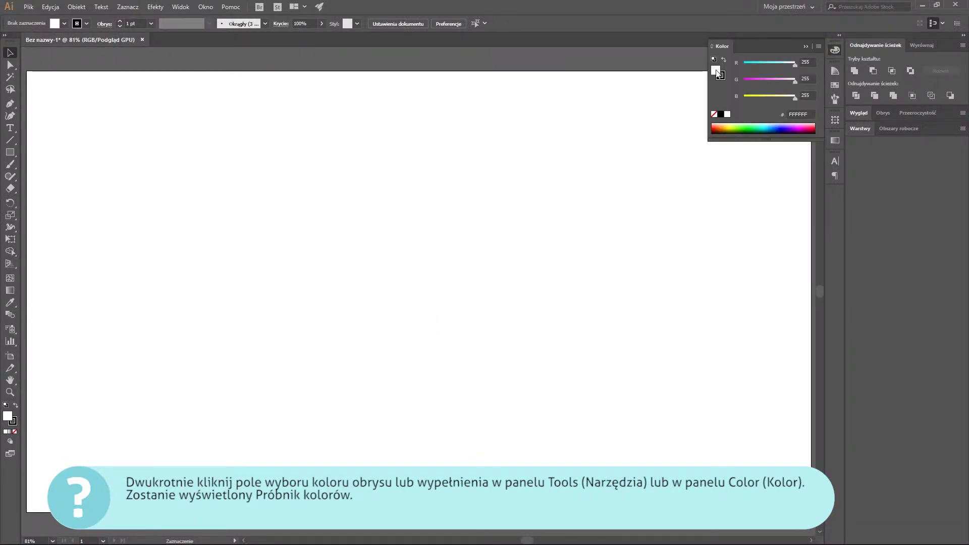
{"action": "double_click", "coordinate": [716, 70]}
{"action": "left_click", "coordinate": [612, 211]}
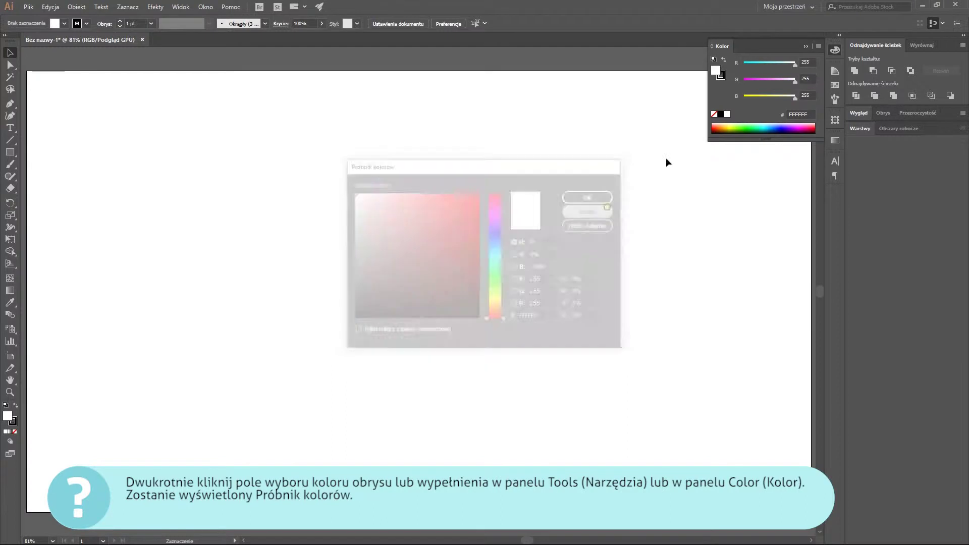
{"action": "left_click", "coordinate": [832, 51]}
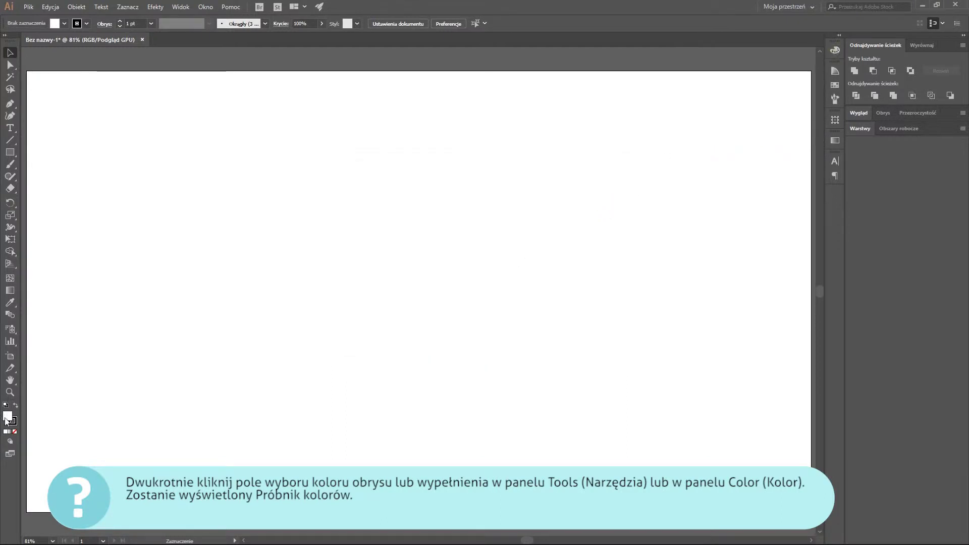
Reopen the fill Color Picker and pick the dark blue 112493 via the hue slider
{"action": "double_click", "coordinate": [7, 417]}
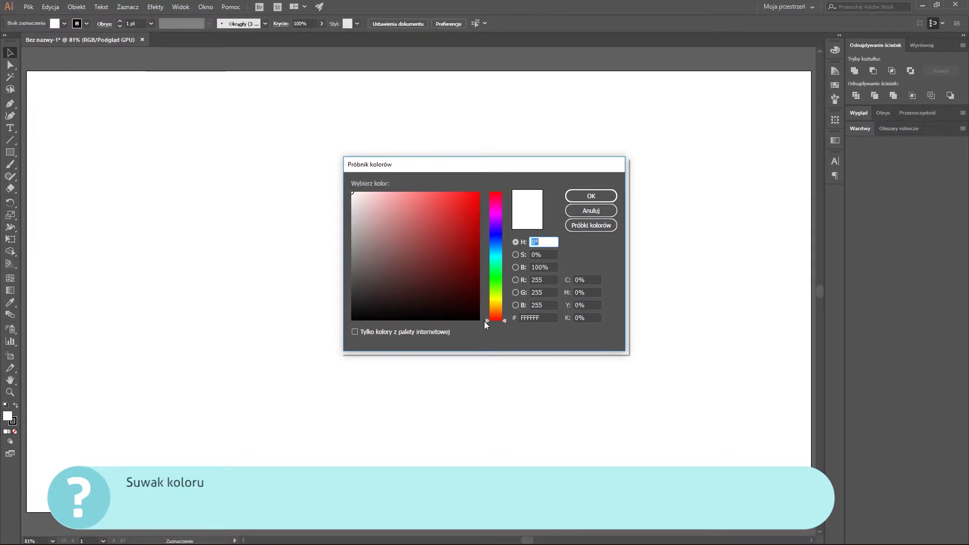
{"action": "mouse_move", "coordinate": [487, 320]}
{"action": "left_mouse_down"}
{"action": "mouse_move", "coordinate": [483, 295]}
{"action": "mouse_move", "coordinate": [485, 321]}
{"action": "left_mouse_up"}
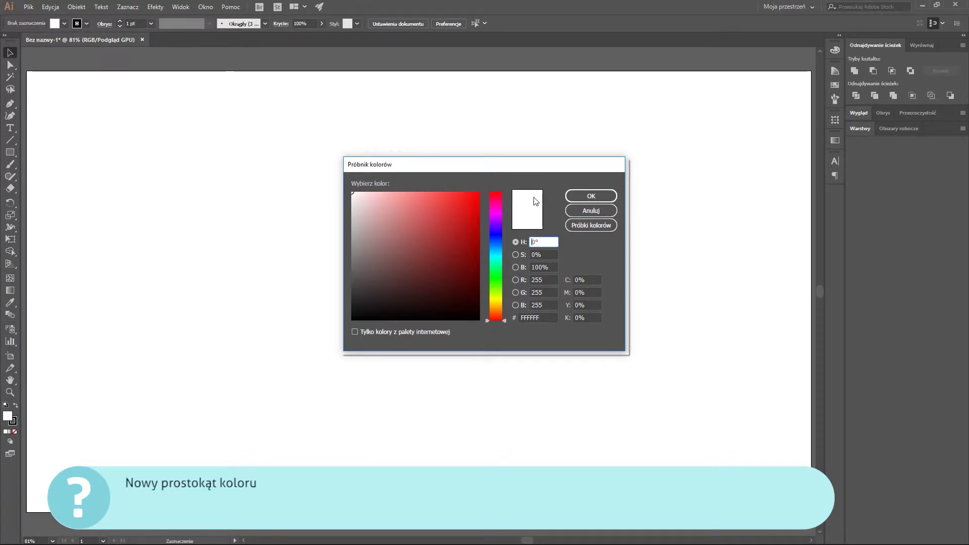
{"action": "left_click", "coordinate": [493, 237]}
{"action": "left_click", "coordinate": [465, 246]}
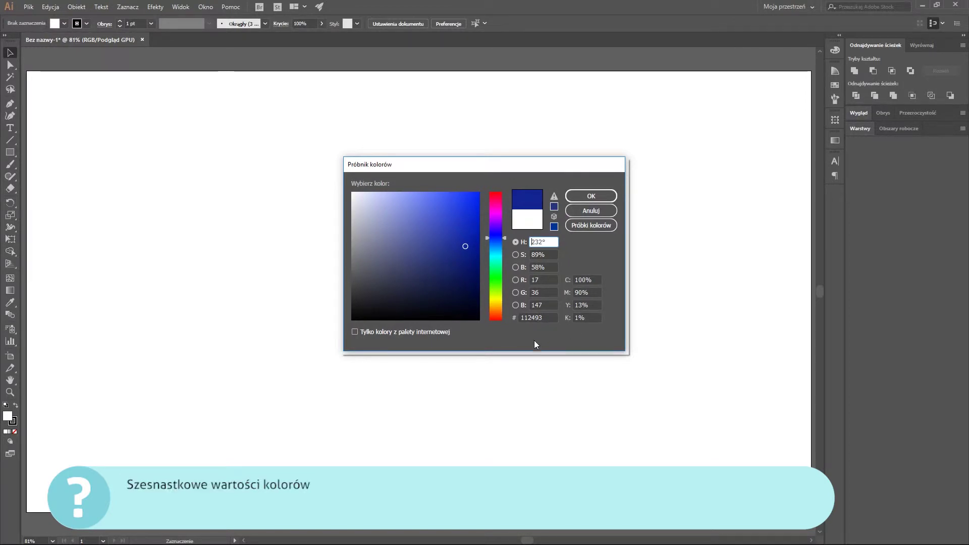
Base the spectrum on brightness, then on the green channel, sampling colours in each
{"action": "left_click", "coordinate": [516, 267]}
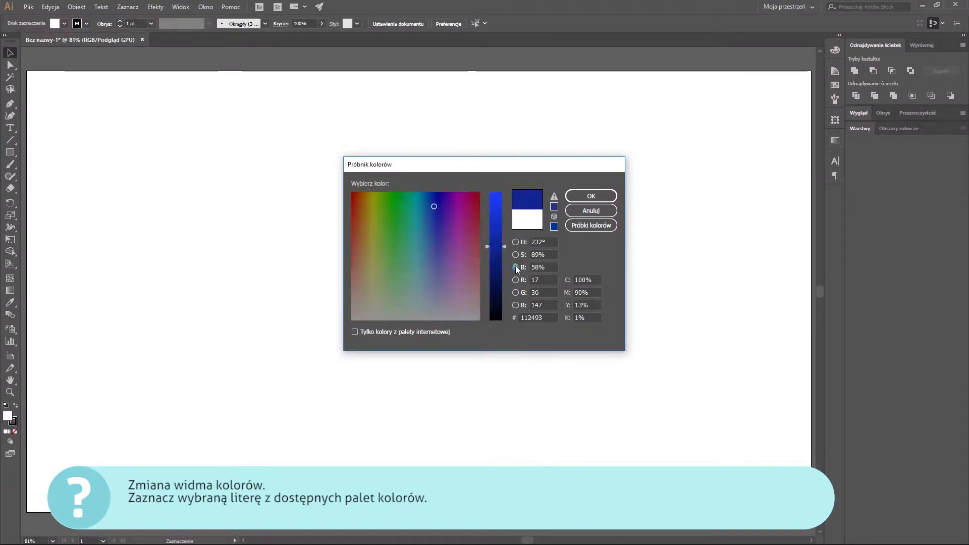
{"action": "left_click_drag", "start_coordinate": [459, 261], "coordinate": [393, 254]}
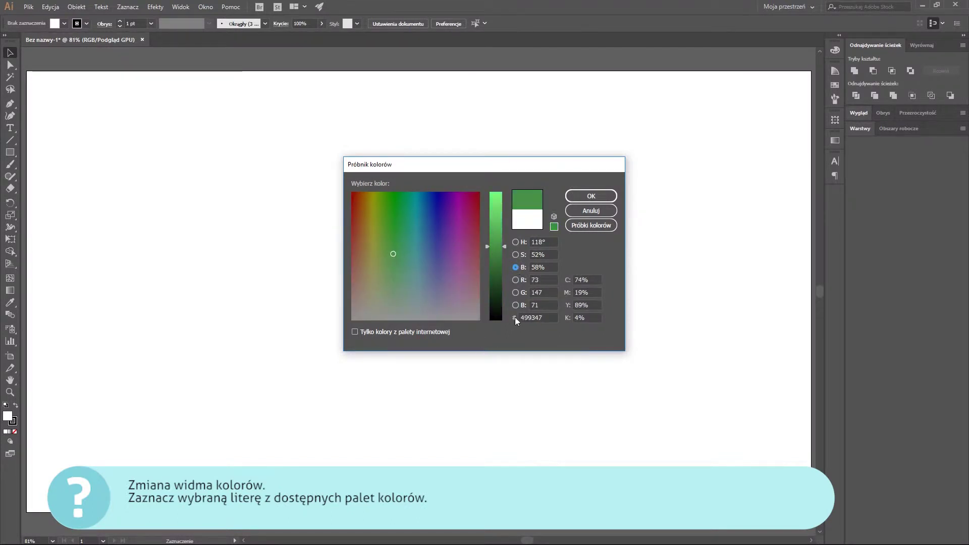
{"action": "left_click", "coordinate": [516, 292]}
{"action": "mouse_move", "coordinate": [422, 264]}
{"action": "left_mouse_down"}
{"action": "mouse_move", "coordinate": [452, 219]}
{"action": "mouse_move", "coordinate": [437, 288]}
{"action": "left_mouse_up"}
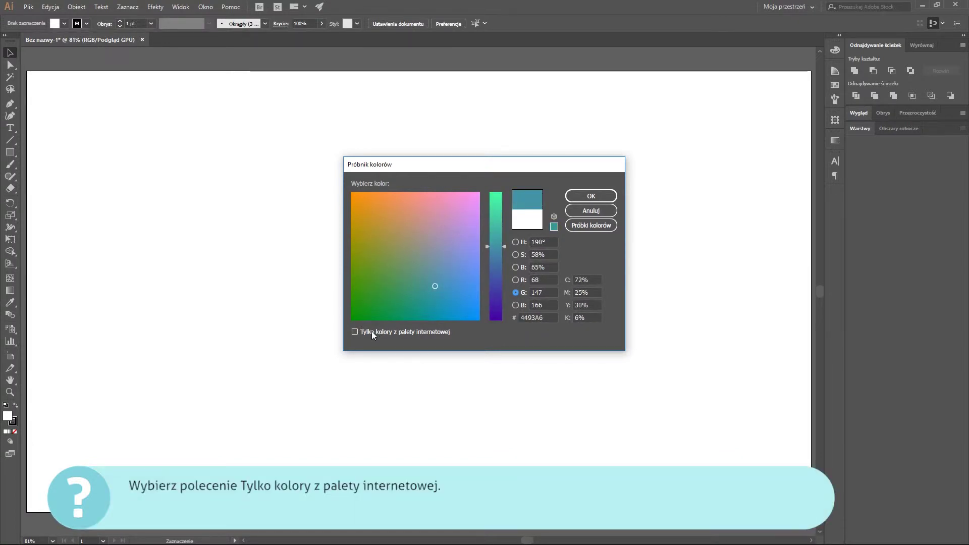
Enable Only Web Colors and settle on green 339933 after trying CC99CC and 9999FF
{"action": "left_click", "coordinate": [355, 330]}
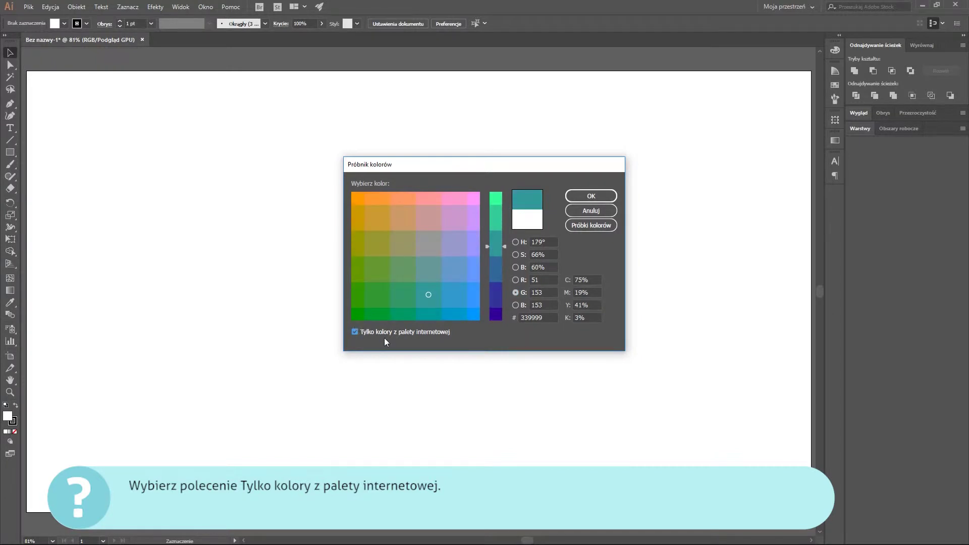
{"action": "left_click_drag", "start_coordinate": [378, 271], "coordinate": [446, 220]}
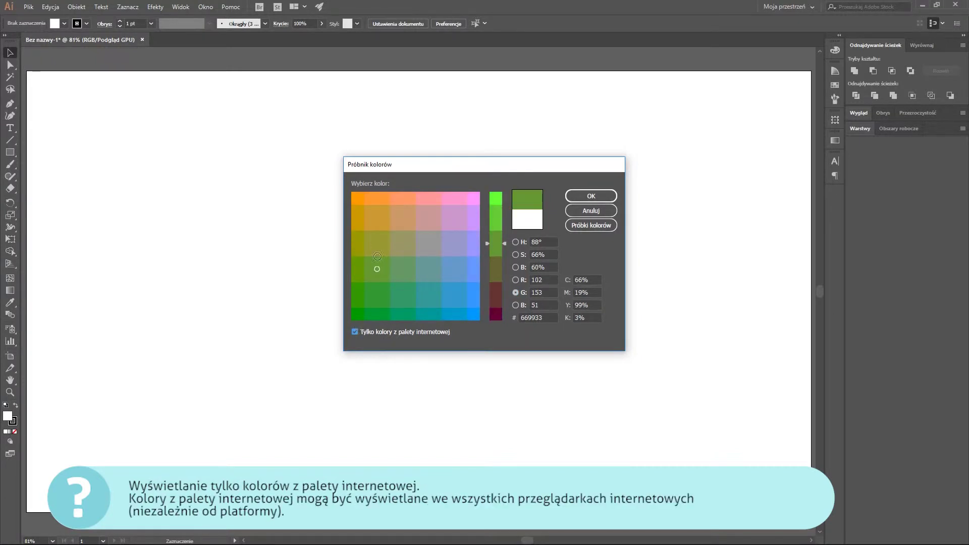
{"action": "left_click", "coordinate": [479, 244]}
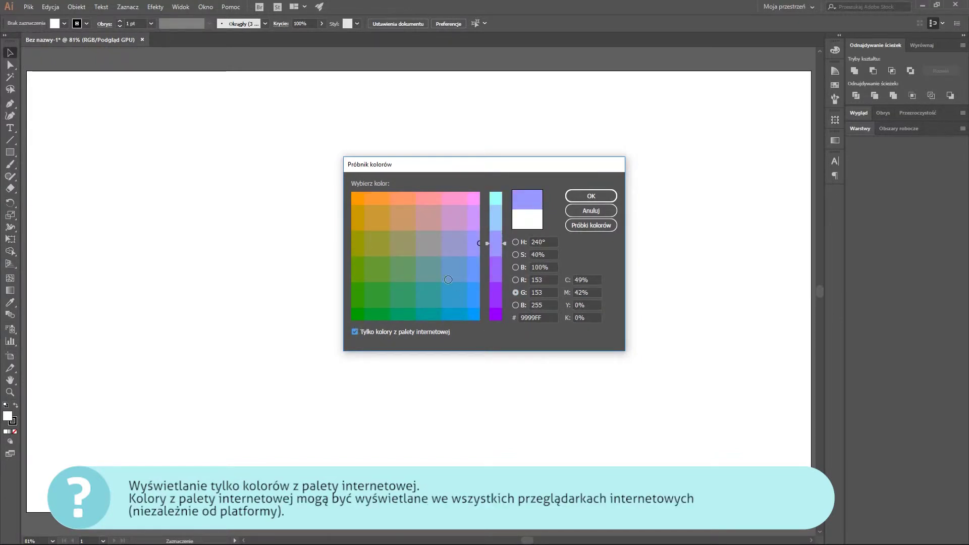
{"action": "left_click", "coordinate": [375, 293]}
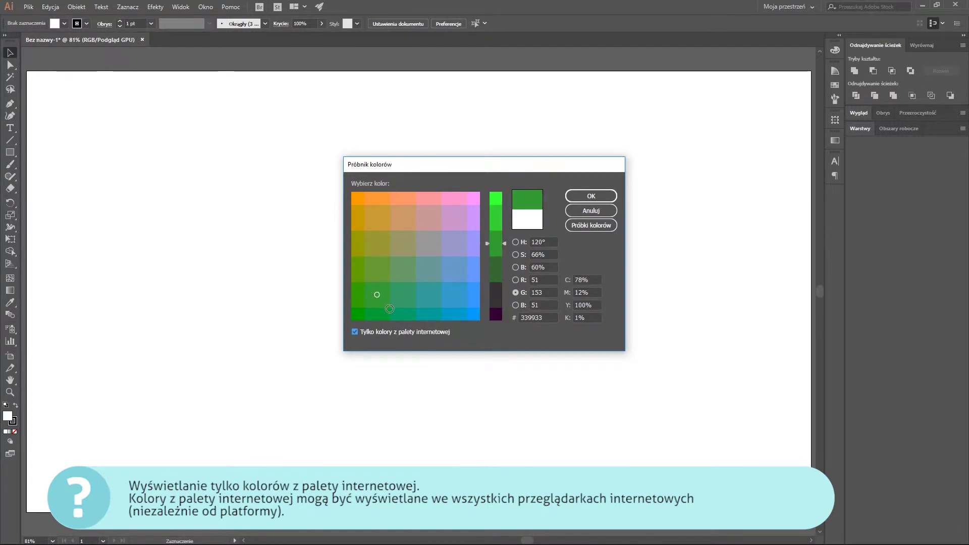
Switch to colour swatches and pick the light green R=140 G=198 B=63 swatch
{"action": "left_click", "coordinate": [601, 227]}
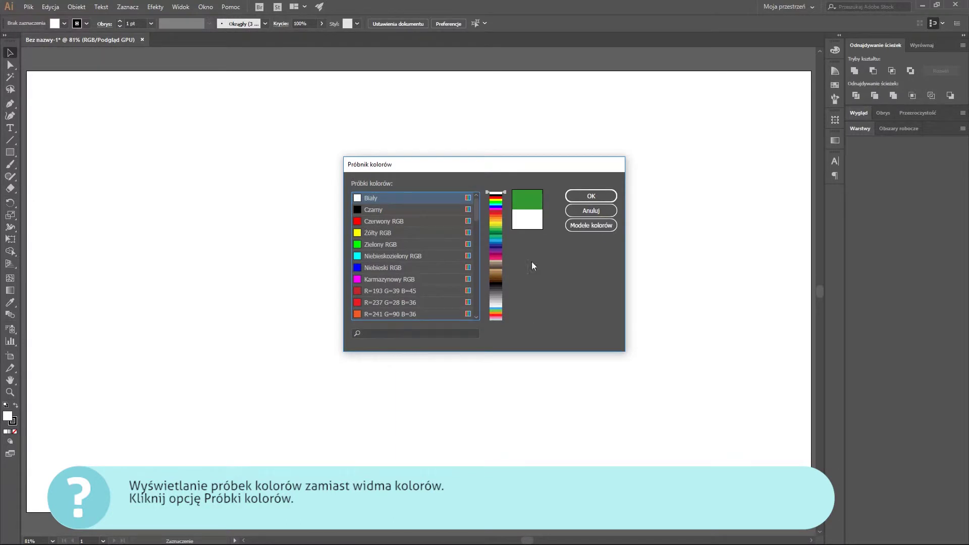
{"action": "mouse_move", "coordinate": [502, 195]}
{"action": "left_mouse_down"}
{"action": "mouse_move", "coordinate": [501, 267]}
{"action": "mouse_move", "coordinate": [504, 216]}
{"action": "left_mouse_up"}
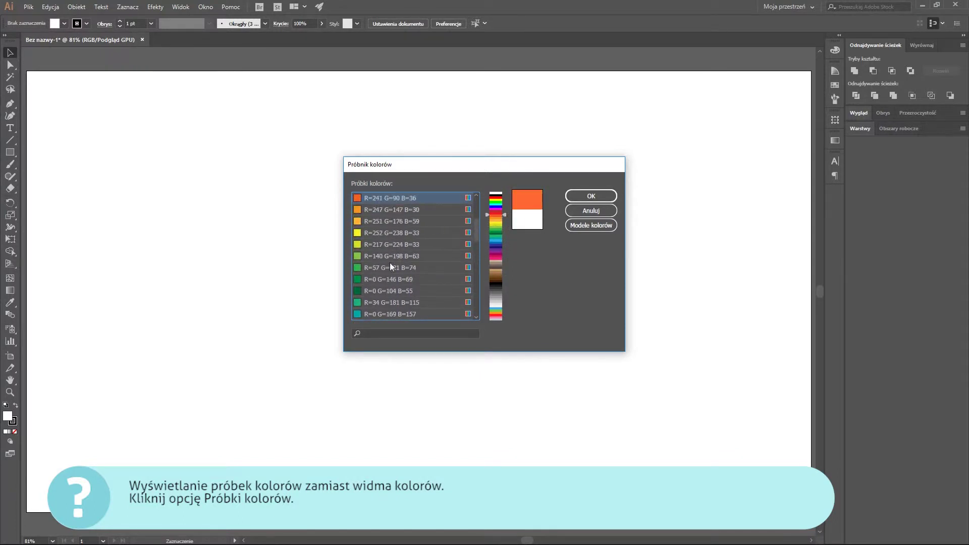
{"action": "left_click", "coordinate": [395, 256]}
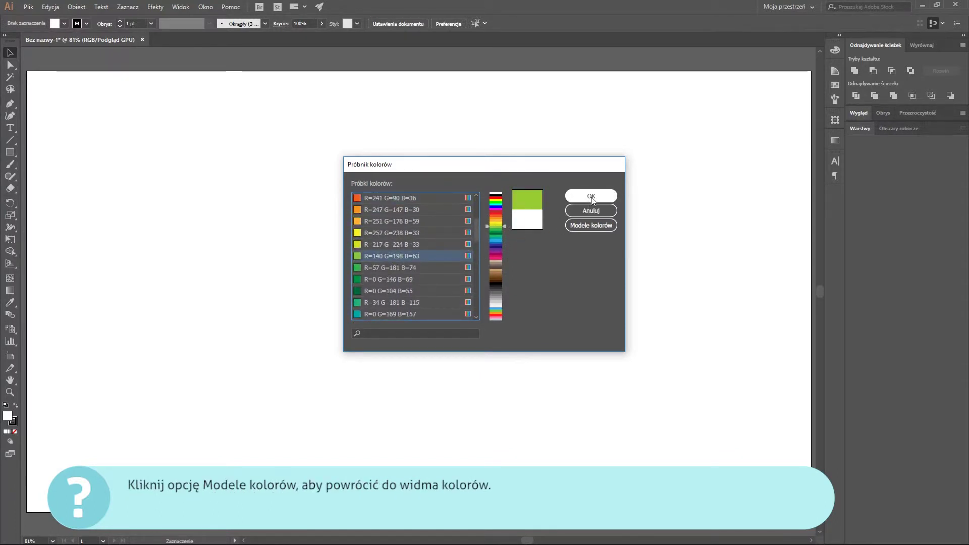
Return to the spectrum, allow all colours, and shift the hue to bright blue 4172F1
{"action": "left_click", "coordinate": [589, 225]}
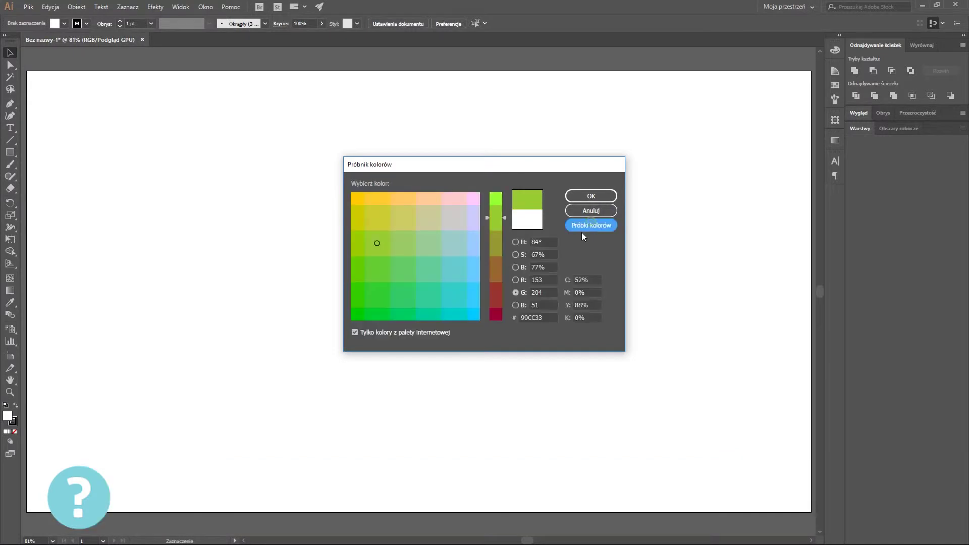
{"action": "left_click", "coordinate": [354, 331]}
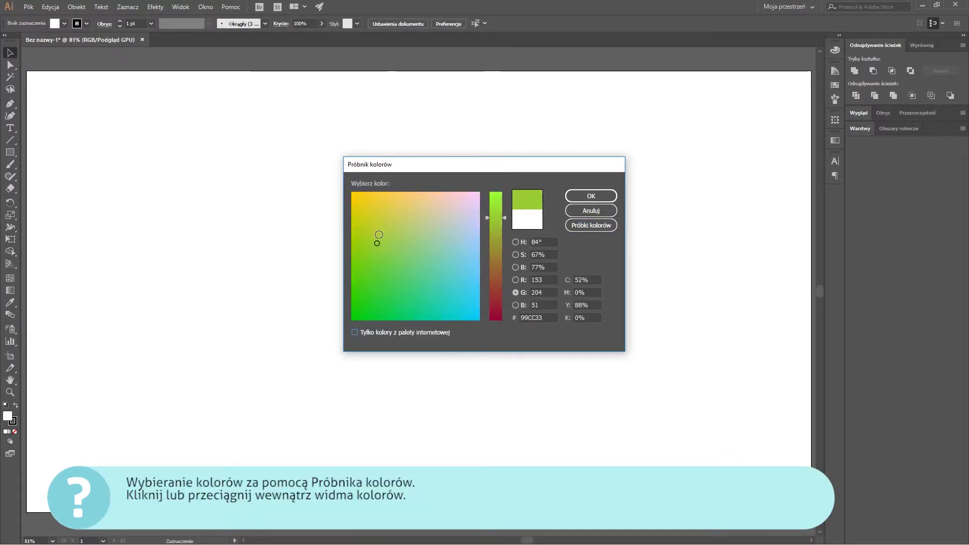
{"action": "mouse_move", "coordinate": [377, 245]}
{"action": "left_mouse_down"}
{"action": "mouse_move", "coordinate": [438, 215]}
{"action": "mouse_move", "coordinate": [472, 287]}
{"action": "left_mouse_up"}
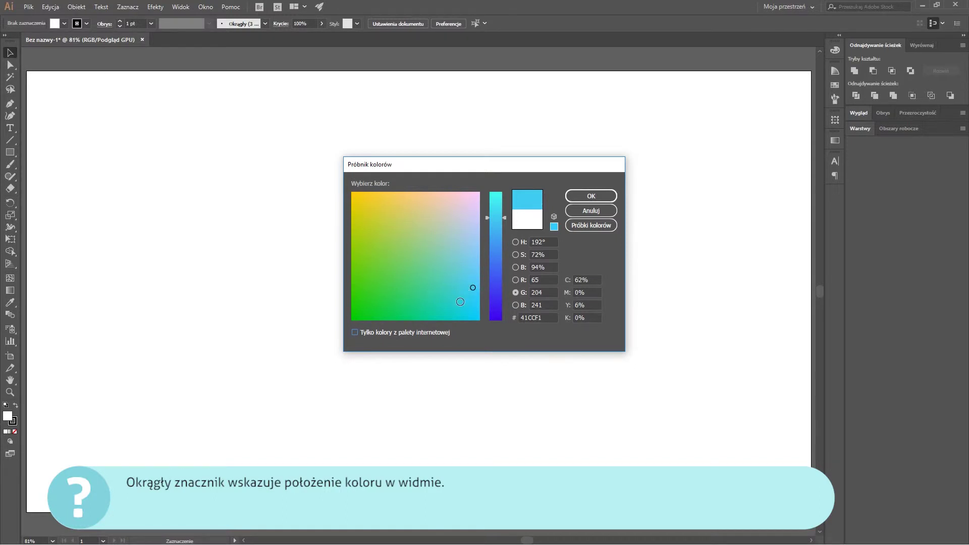
{"action": "mouse_move", "coordinate": [504, 217]}
{"action": "left_mouse_down"}
{"action": "mouse_move", "coordinate": [507, 282]}
{"action": "mouse_move", "coordinate": [503, 213]}
{"action": "mouse_move", "coordinate": [504, 263]}
{"action": "left_mouse_up"}
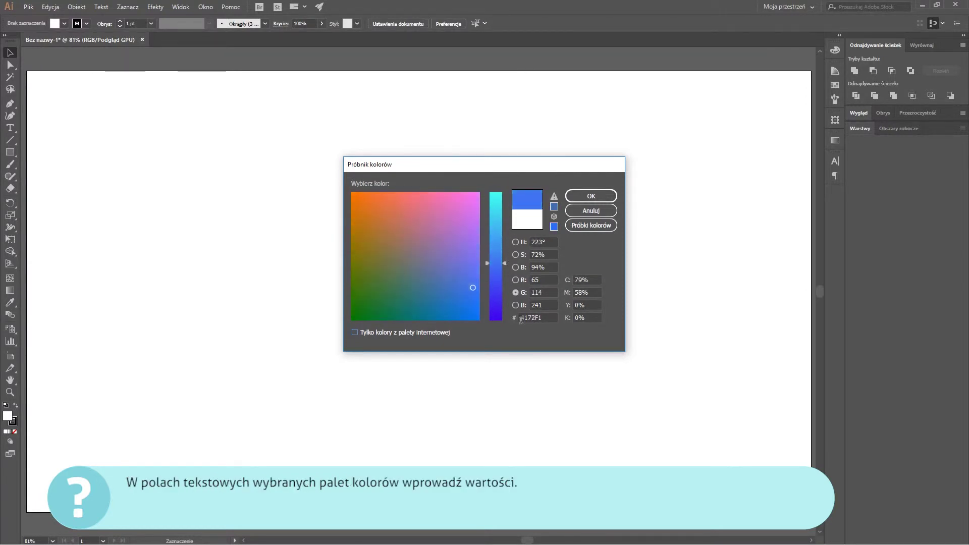
Enter H 123, S 10, B 5 for near-black 0B0C0B and accept with OK
{"action": "left_click", "coordinate": [515, 242]}
{"action": "left_click", "coordinate": [544, 245]}
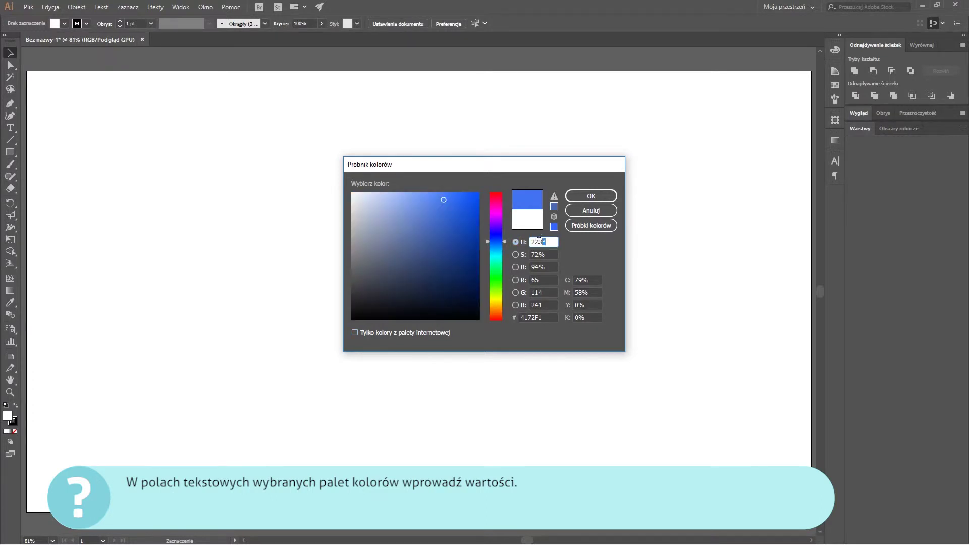
{"action": "type", "text": "1"}
{"action": "key", "text": "Tab"}
{"action": "type", "text": "10"}
{"action": "key", "text": "Tab"}
{"action": "type", "text": "5"}
{"action": "key", "text": "Tab"}
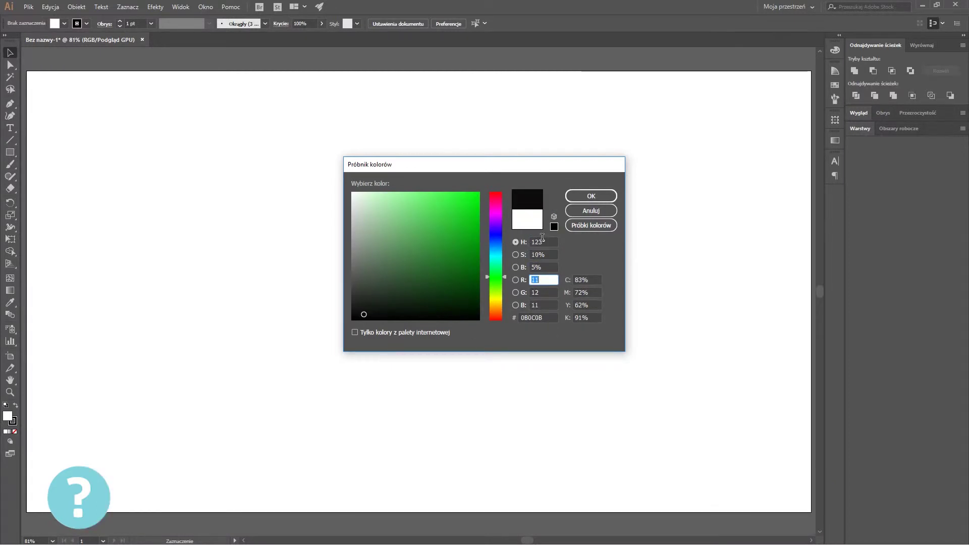
{"action": "left_click", "coordinate": [602, 197]}
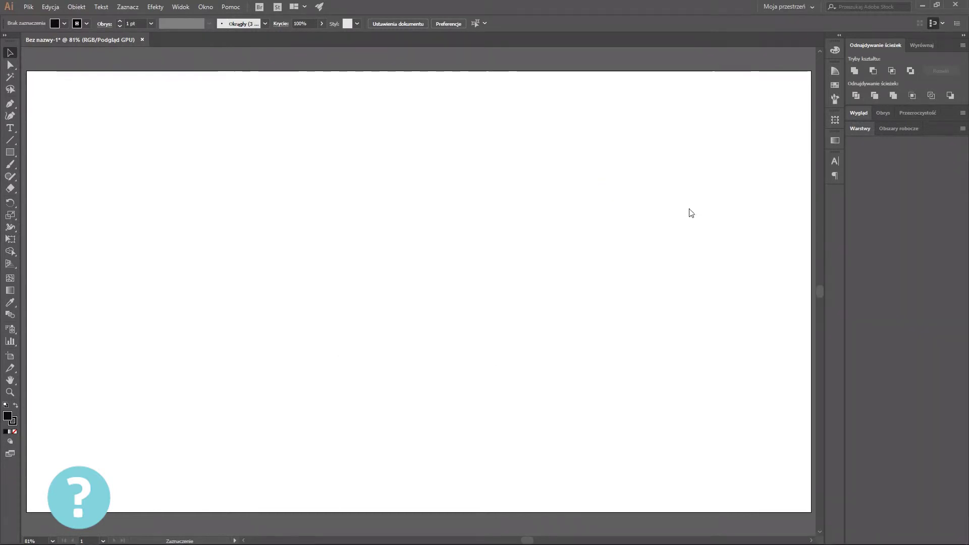
Open the Kolor panel from the Okno menu to view the fill's RGB values
{"action": "left_click", "coordinate": [205, 8]}
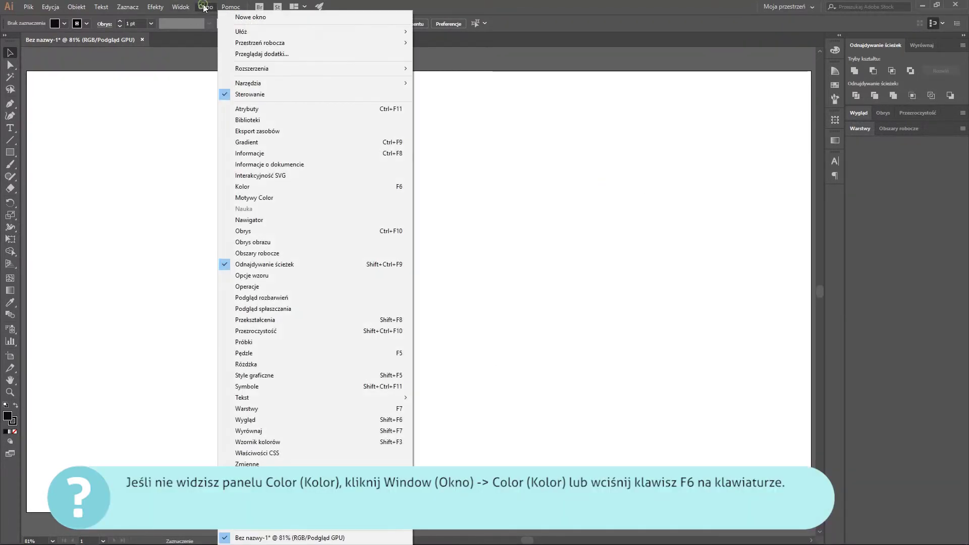
{"action": "left_click", "coordinate": [288, 187]}
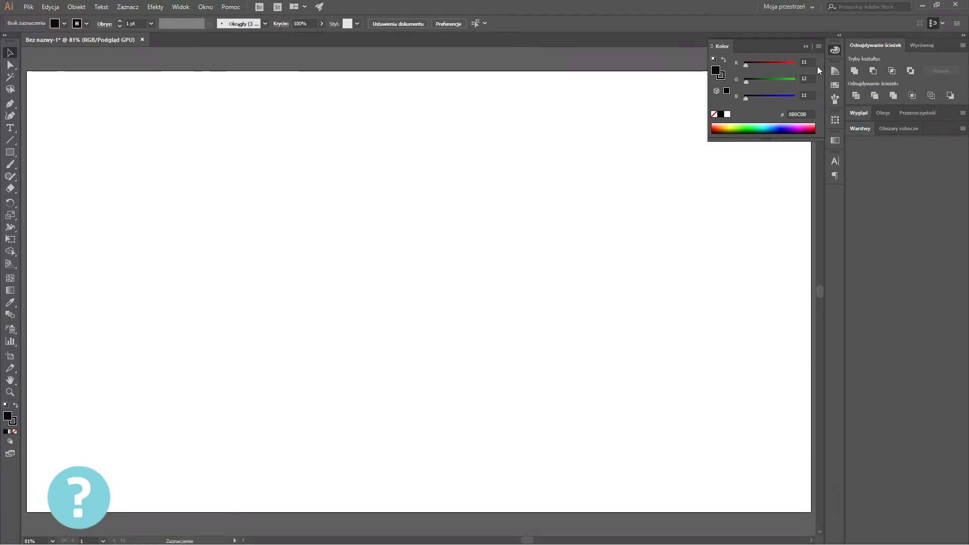
{"action": "left_click", "coordinate": [818, 46]}
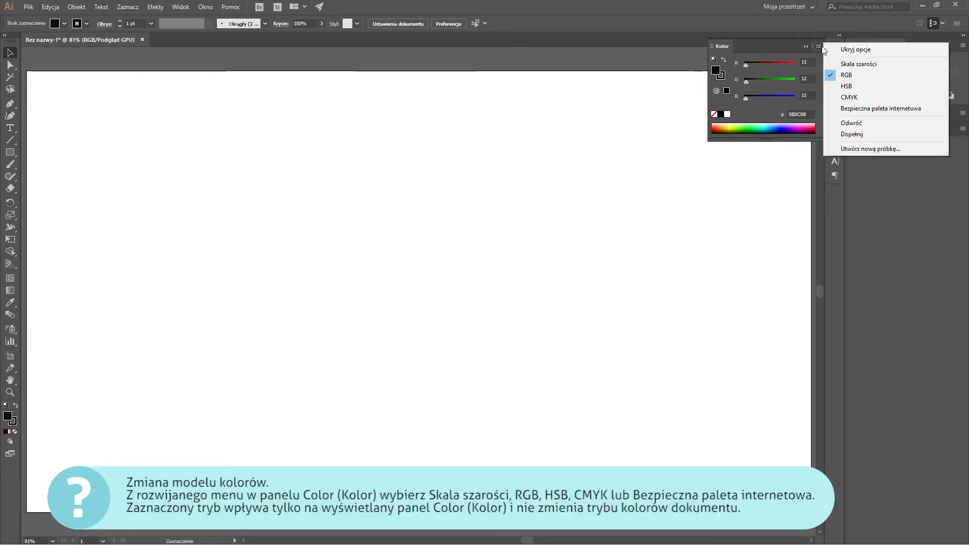
{"action": "left_click", "coordinate": [857, 64]}
{"action": "left_click", "coordinate": [818, 47]}
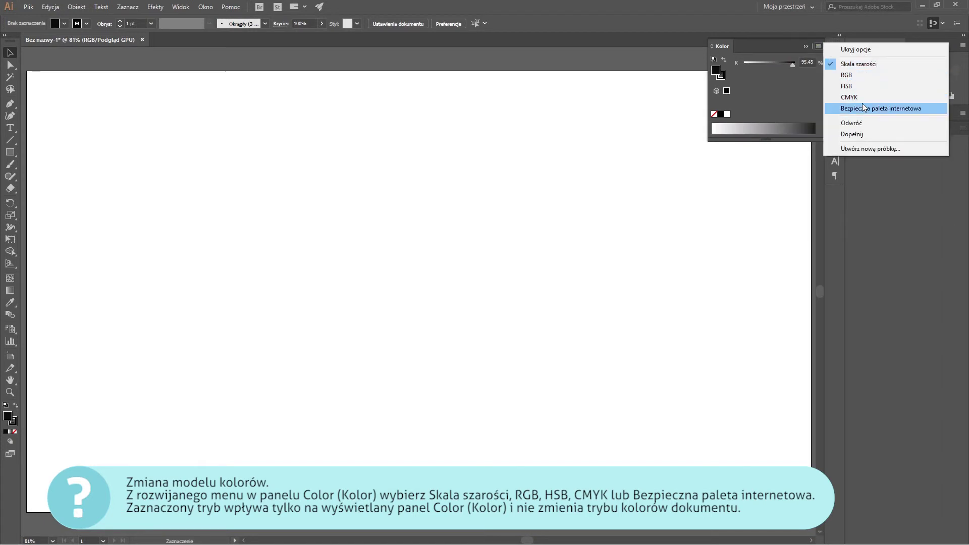
{"action": "left_click", "coordinate": [857, 75]}
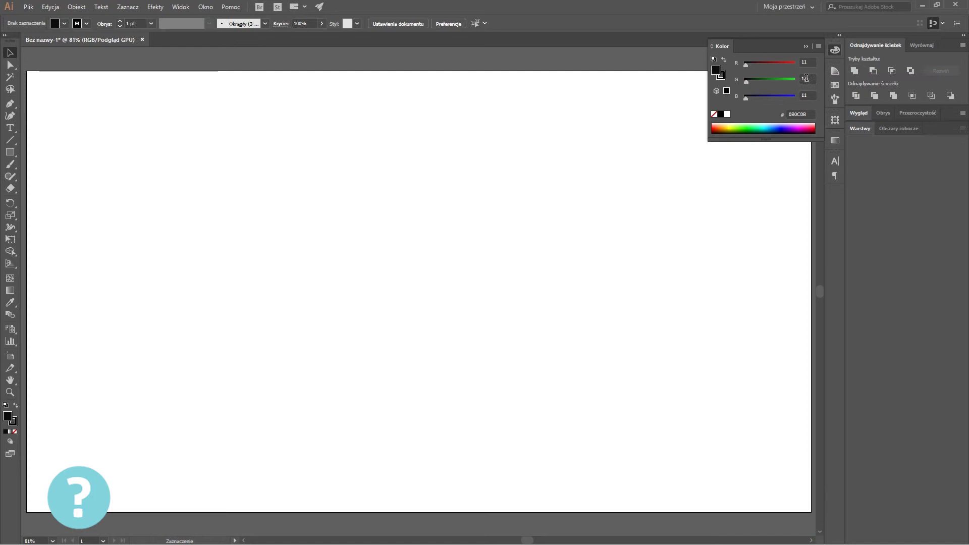
{"action": "left_click", "coordinate": [711, 47]}
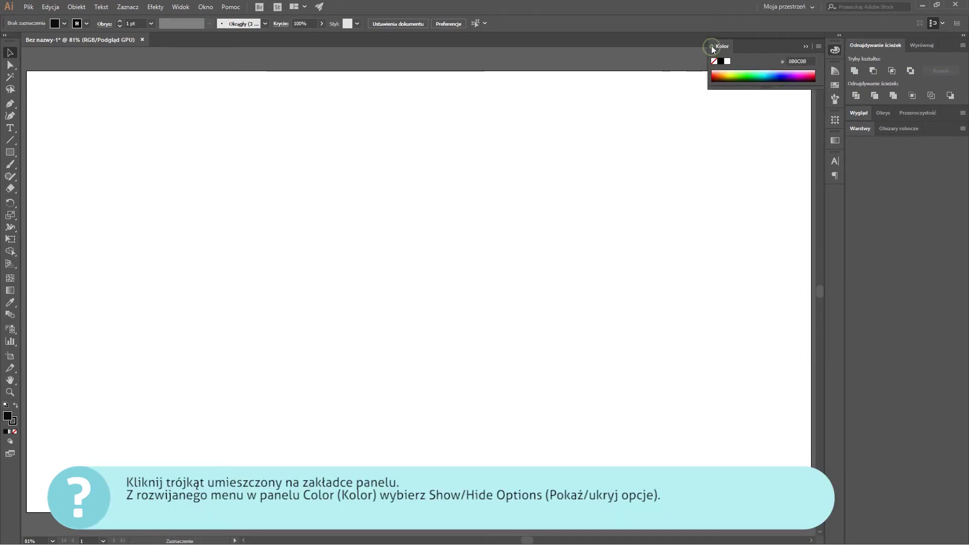
{"action": "left_click", "coordinate": [712, 46]}
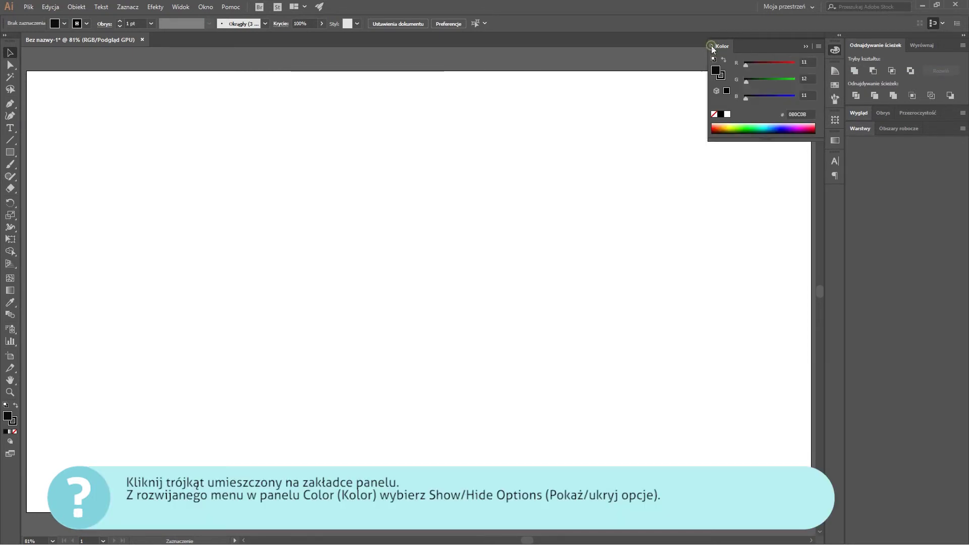
{"action": "left_click", "coordinate": [818, 48]}
{"action": "left_click", "coordinate": [897, 49]}
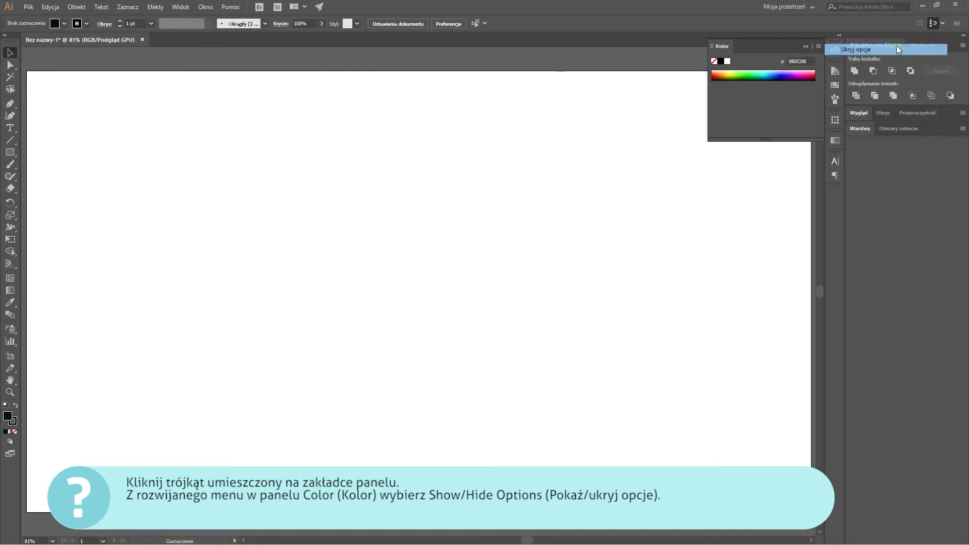
{"action": "left_click", "coordinate": [818, 46]}
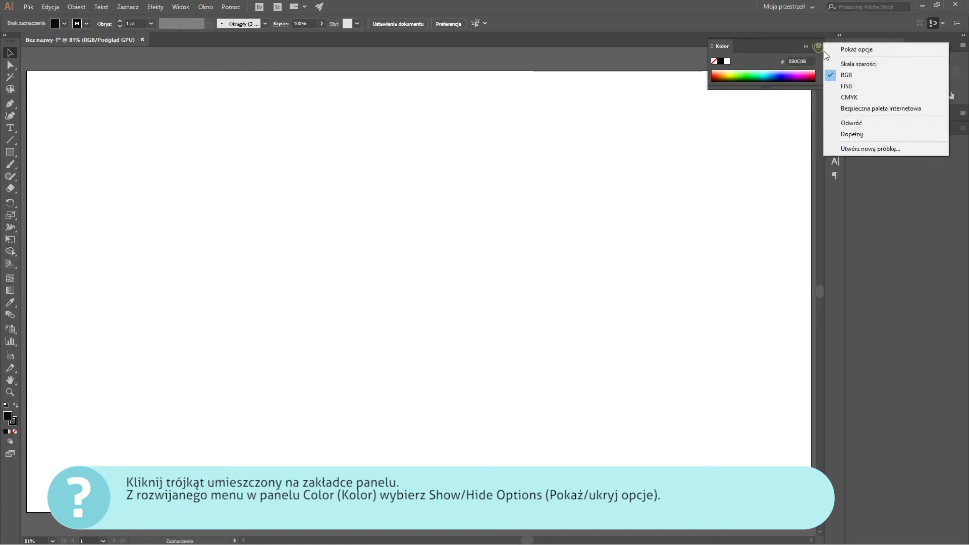
{"action": "left_click", "coordinate": [861, 52]}
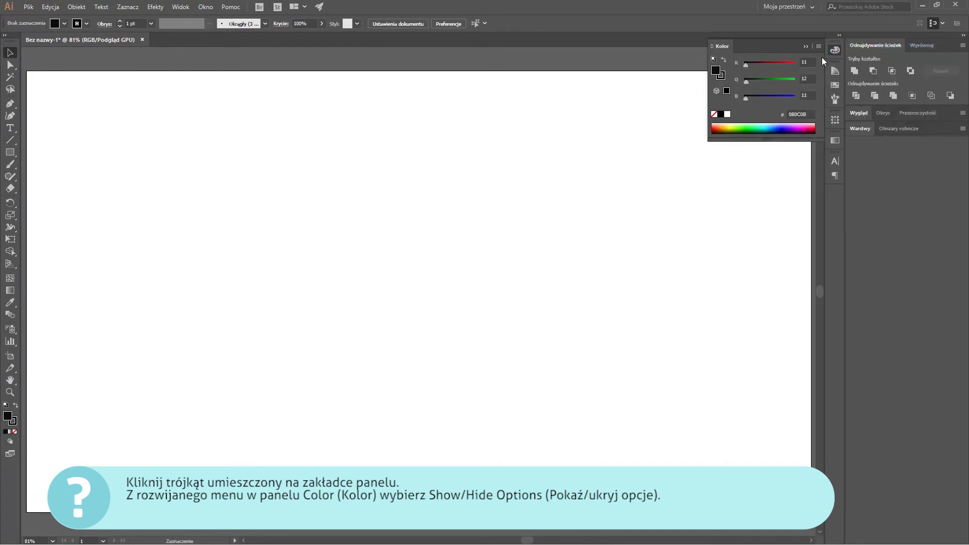
Try blue tints with the RGB sliders, then pick bright green 2EFF7B from the spectrum bar
{"action": "mouse_move", "coordinate": [746, 97]}
{"action": "left_mouse_down"}
{"action": "mouse_move", "coordinate": [773, 97]}
{"action": "mouse_move", "coordinate": [761, 64]}
{"action": "left_mouse_up"}
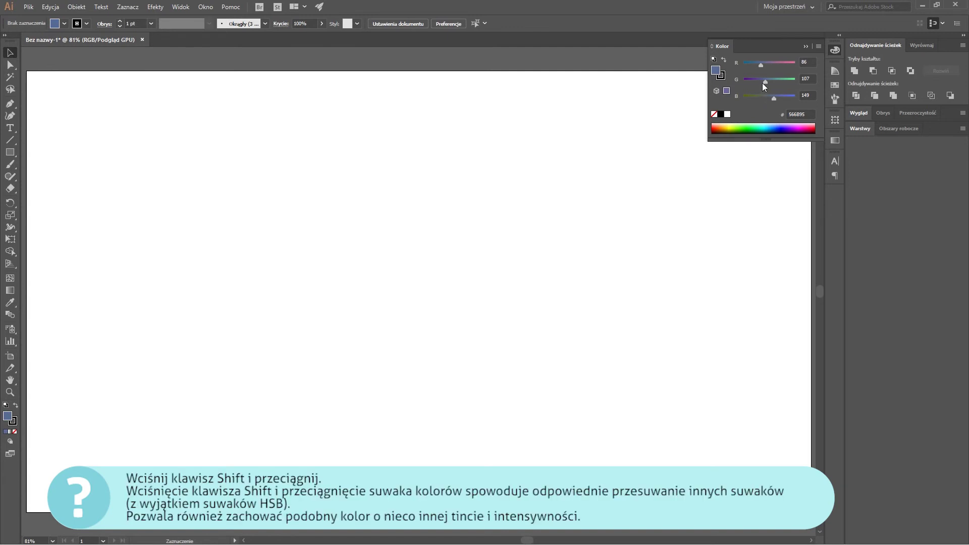
{"action": "mouse_move", "coordinate": [765, 81]}
{"action": "left_mouse_down"}
{"action": "mouse_move", "coordinate": [744, 82]}
{"action": "mouse_move", "coordinate": [777, 86]}
{"action": "left_mouse_up"}
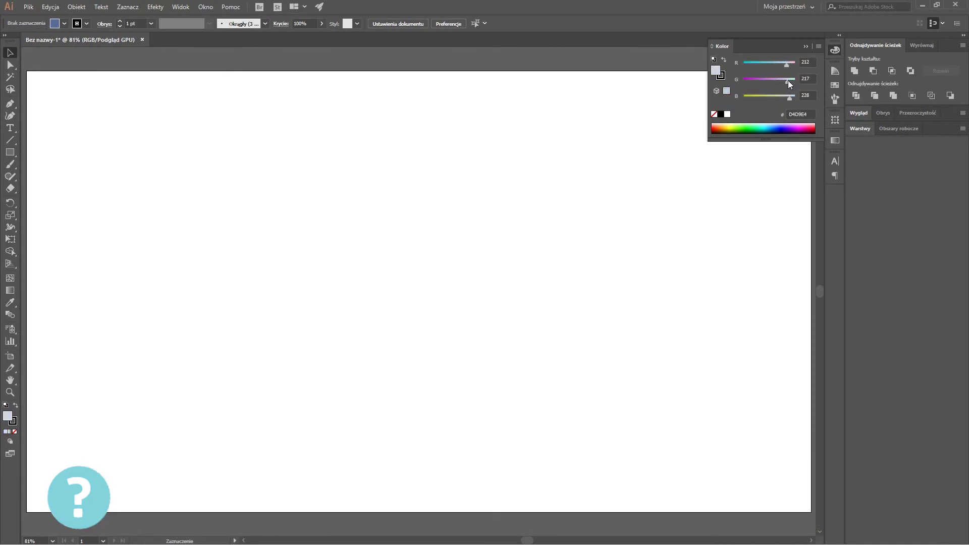
{"action": "left_click_drag", "start_coordinate": [777, 79], "coordinate": [775, 79]}
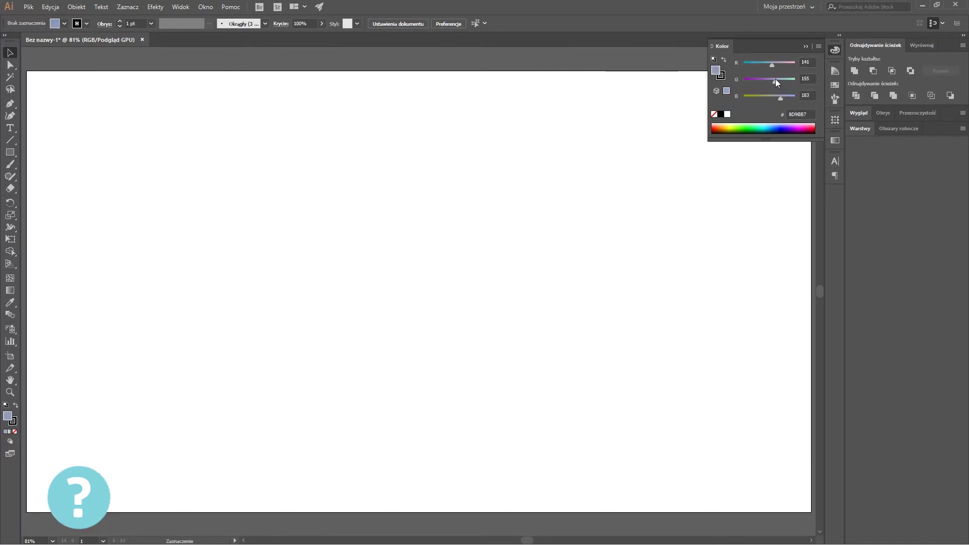
{"action": "left_click", "coordinate": [754, 125]}
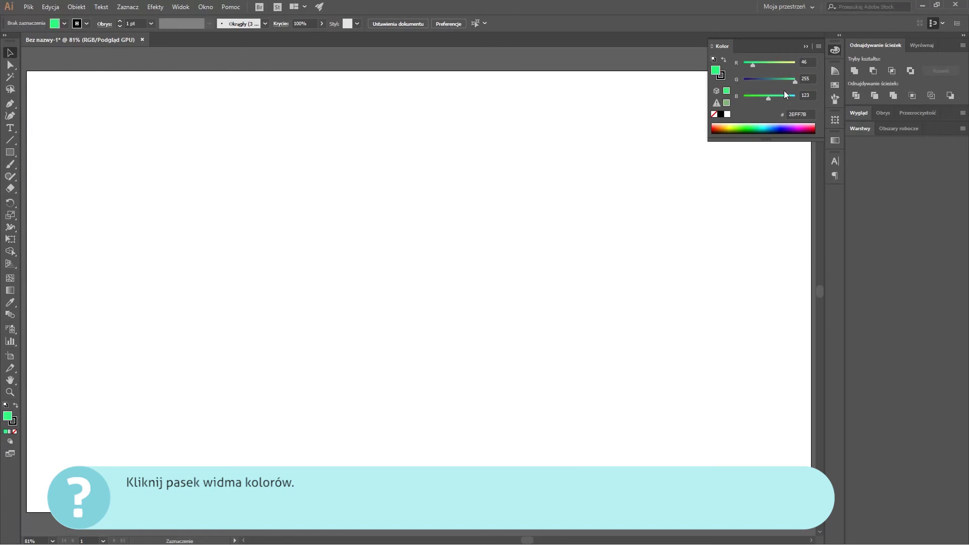
Enter R 15, G 20 and B 30 in the Color panel fields
{"action": "left_click", "coordinate": [808, 62]}
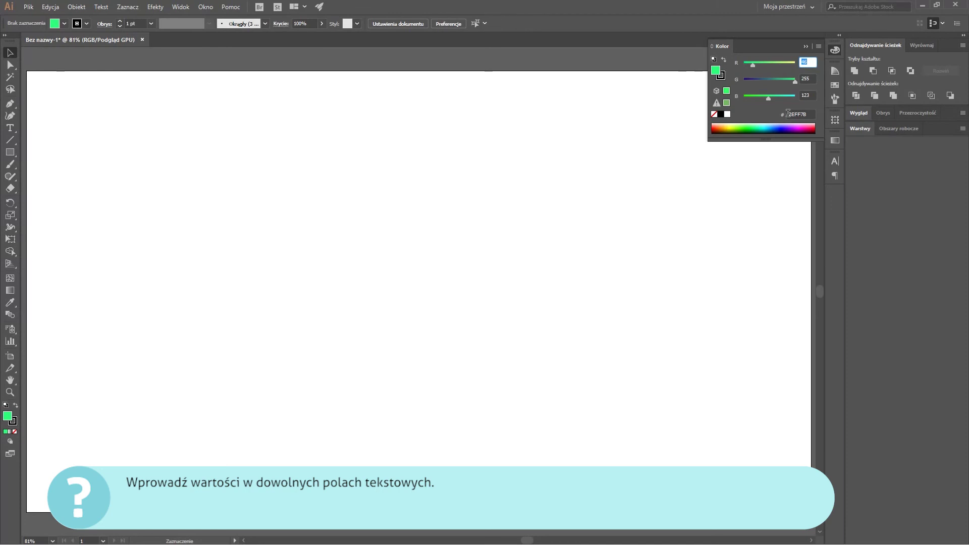
{"action": "type", "text": "15"}
{"action": "key", "text": "Tab"}
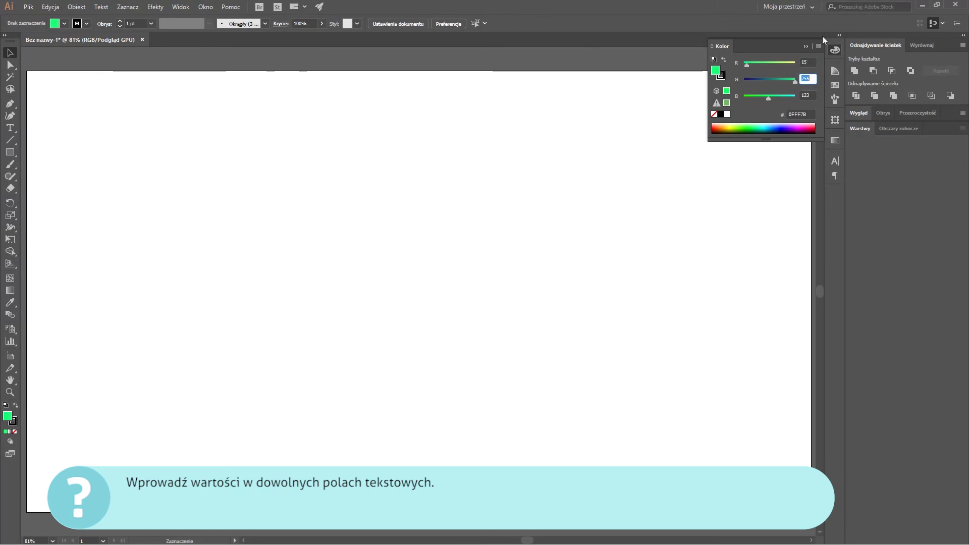
{"action": "type", "text": "20"}
{"action": "key", "text": "Tab"}
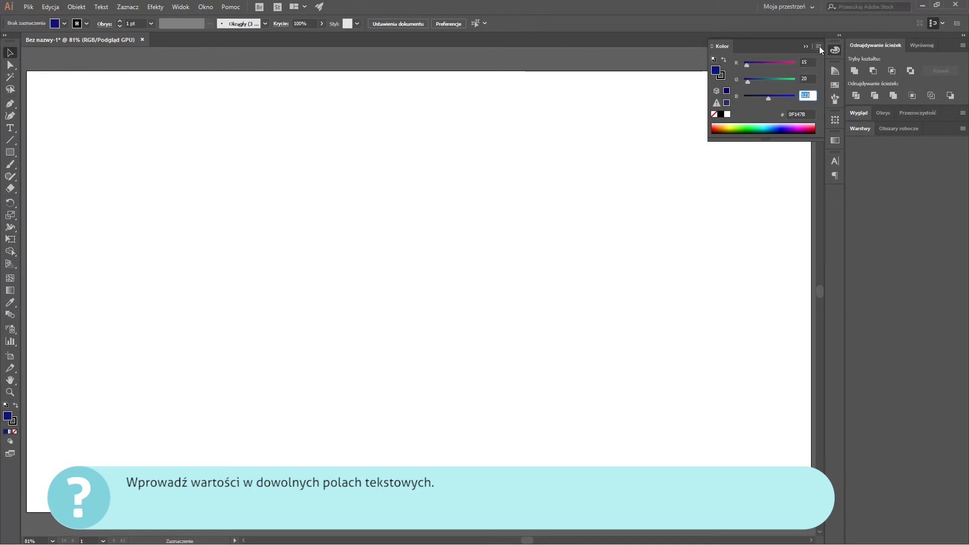
{"action": "type", "text": "30"}
{"action": "key", "text": "Tab"}
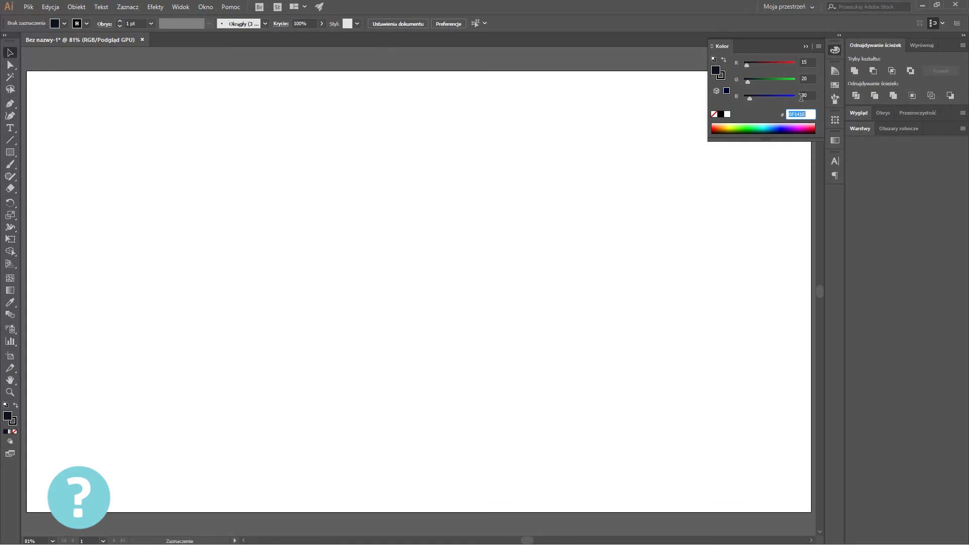